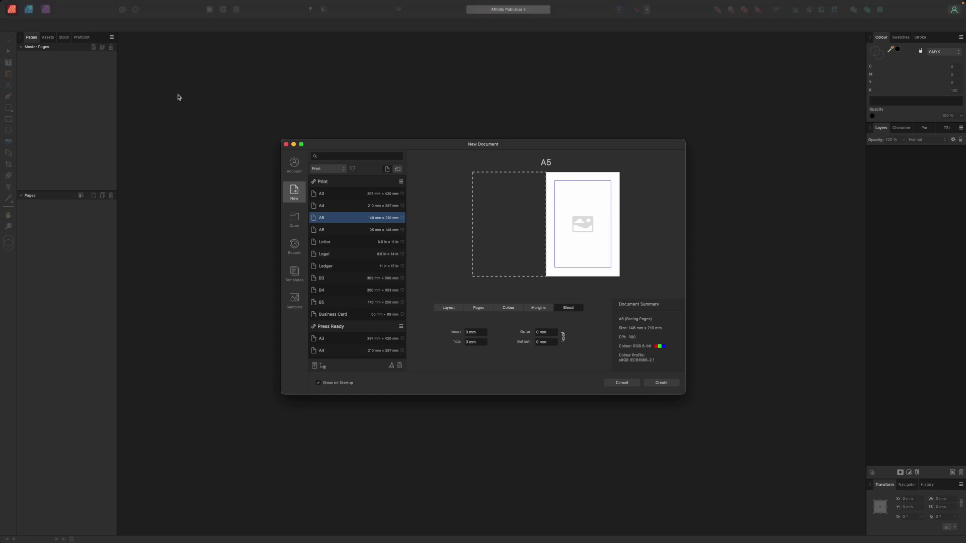
Start a new 88 × 55 mm document from the Business Card preset in landscape.
left_click(335, 317)
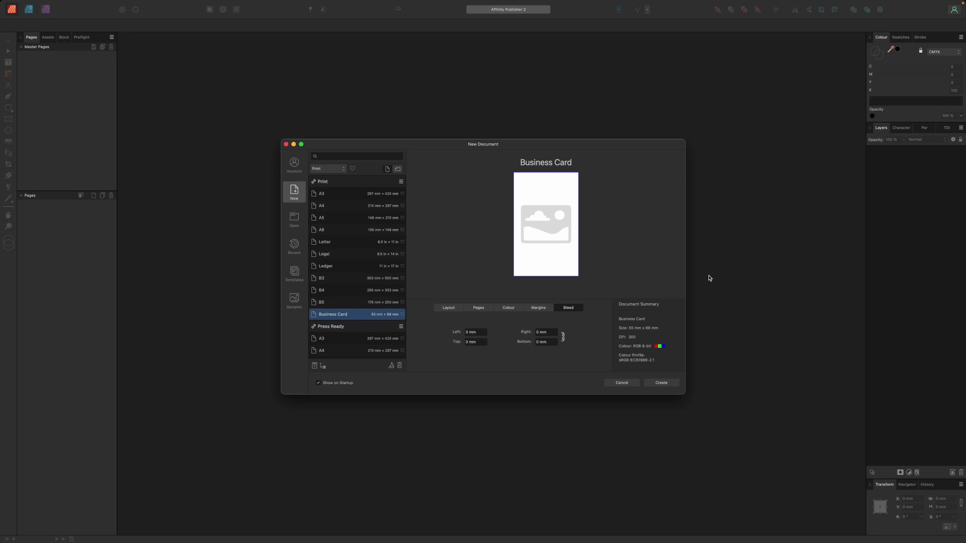
left_click(398, 169)
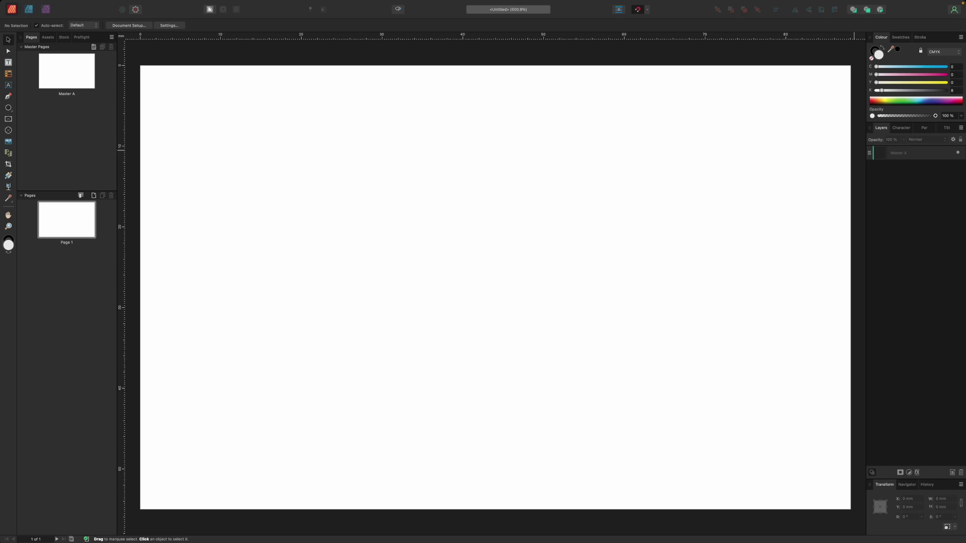
In Document Setup, confirm millimetres, 300 DPI and Prefer Embedded image placement.
left_click(79, 5)
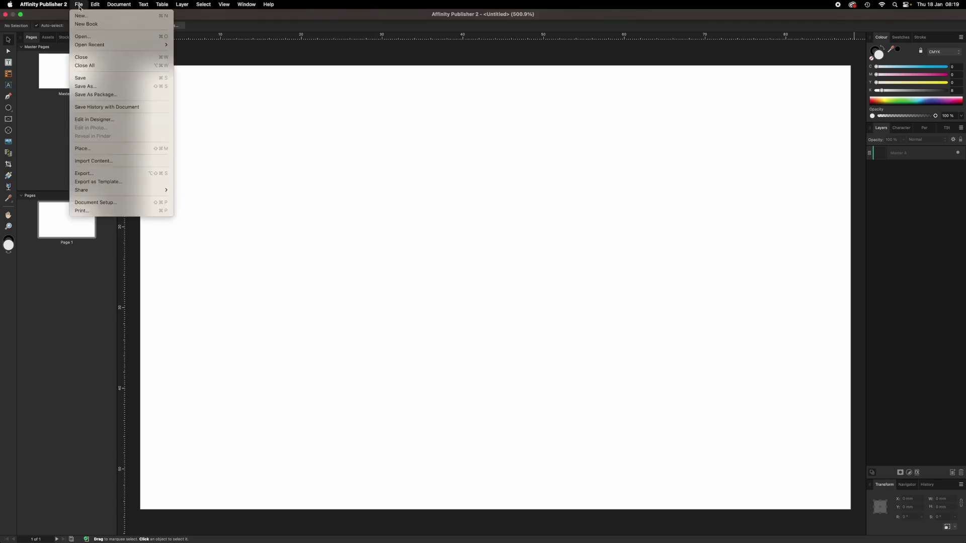
left_click(104, 204)
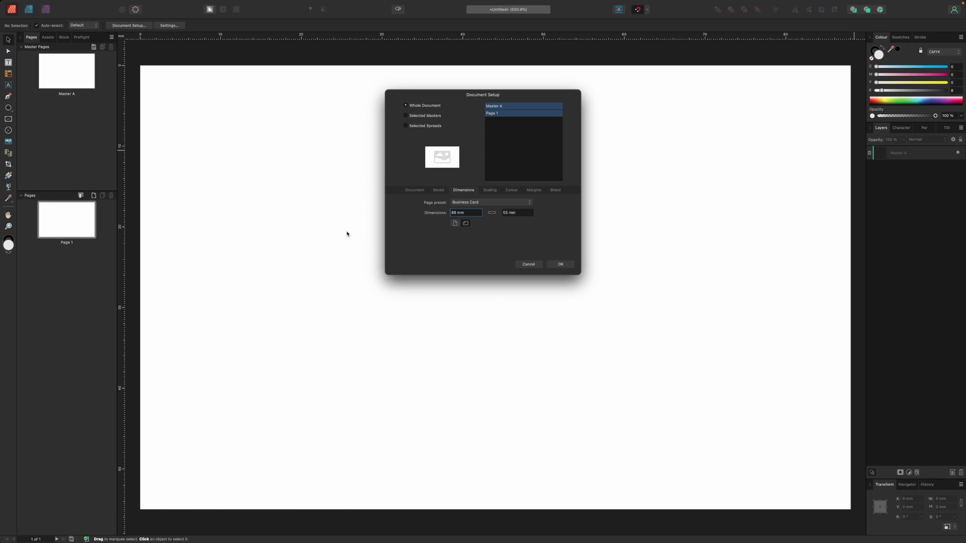
left_click(415, 190)
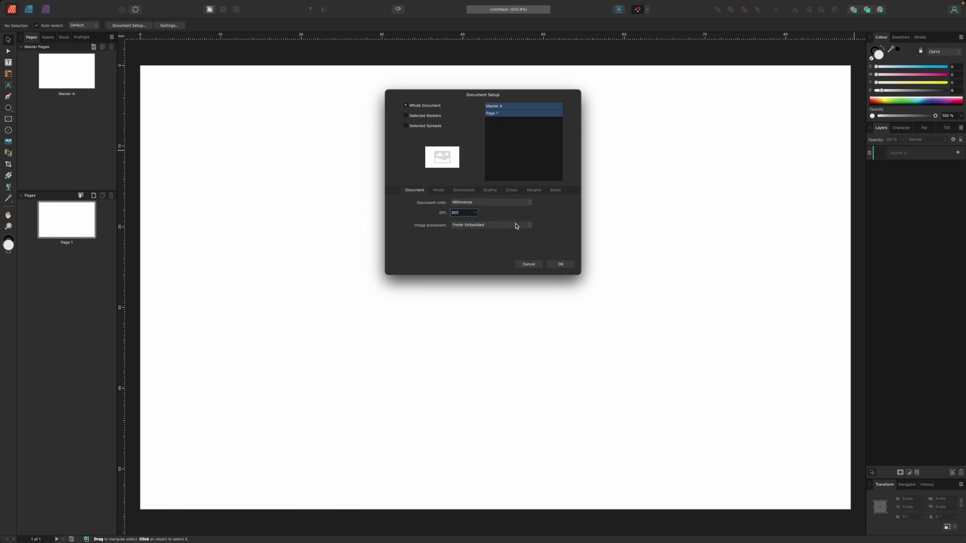
left_click(530, 227)
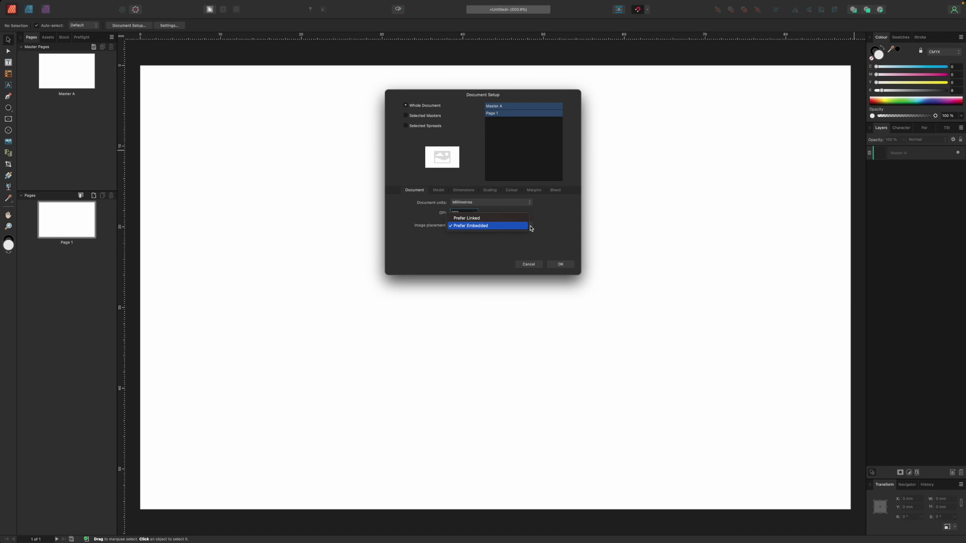
left_click(531, 228)
left_click(563, 265)
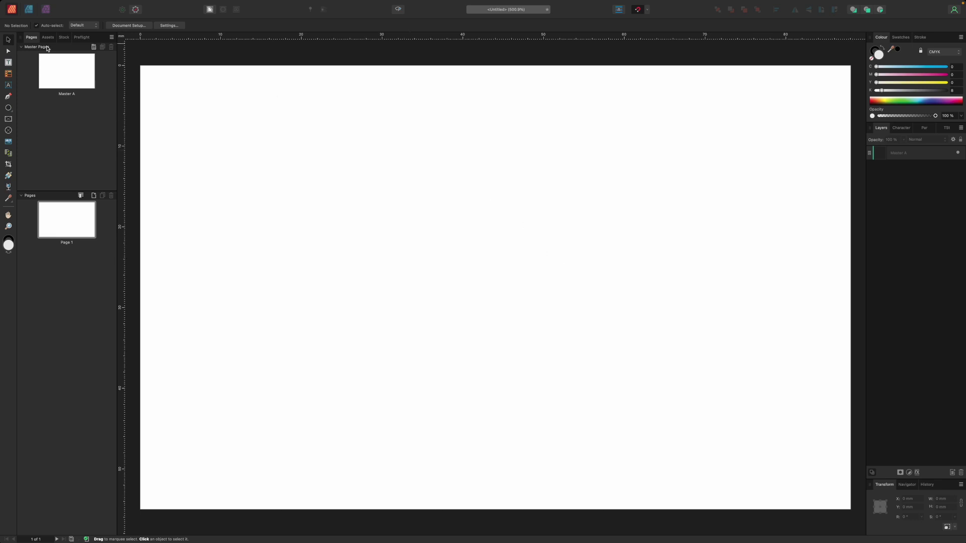
Draw a square picture frame at top left and place photographer 5.svg from the Vectors folder.
left_click(8, 119)
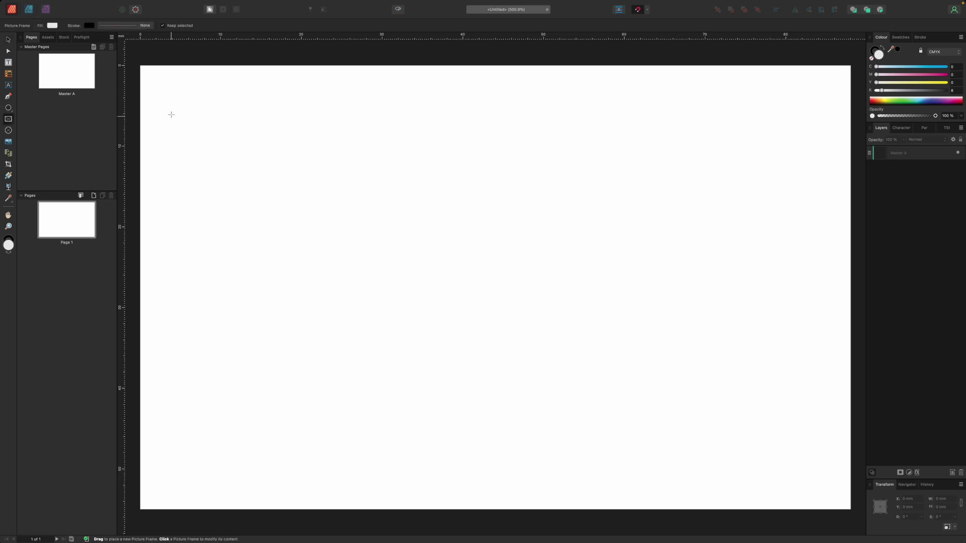
left_click_drag(171, 97, 344, 269)
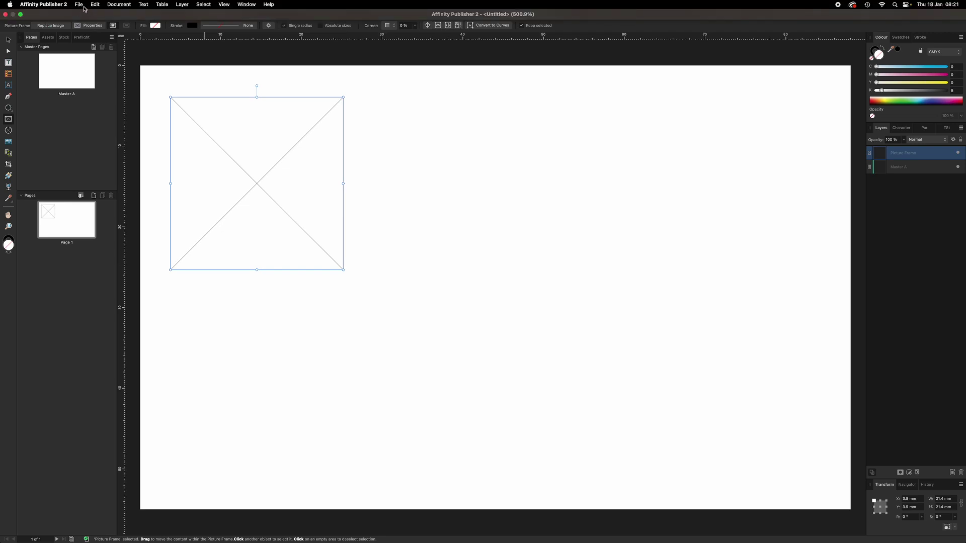
left_click(79, 4)
left_click(88, 150)
left_click(537, 202)
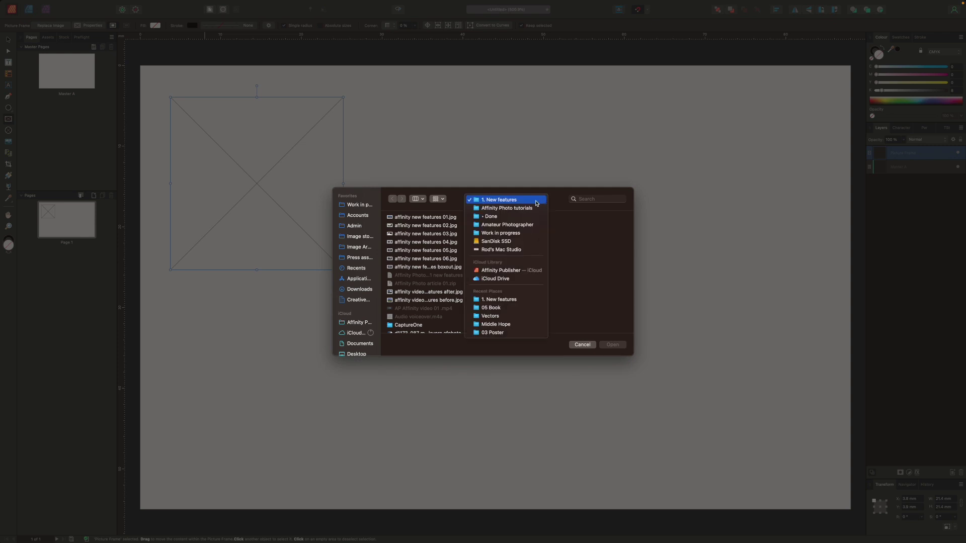
left_click(507, 224)
left_click(501, 260)
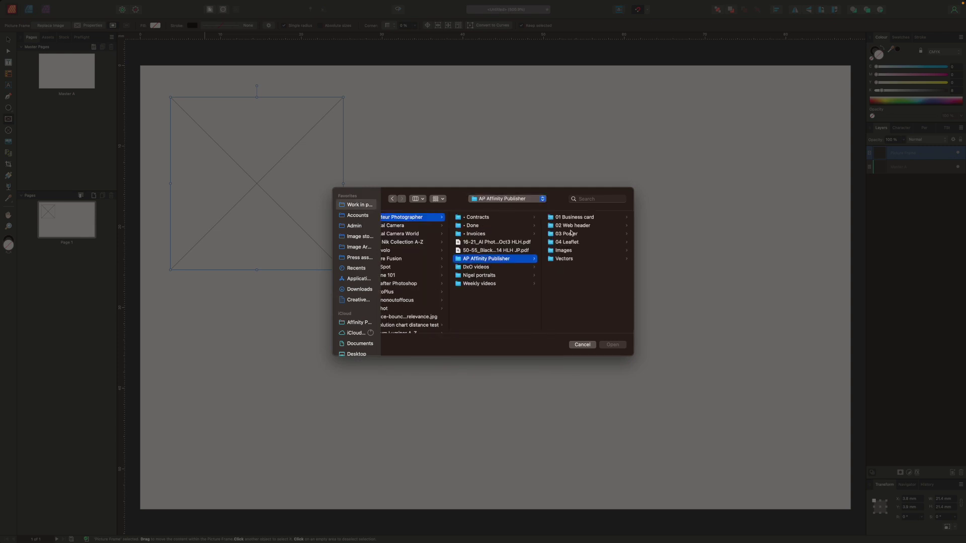
left_click(563, 259)
left_click(577, 250)
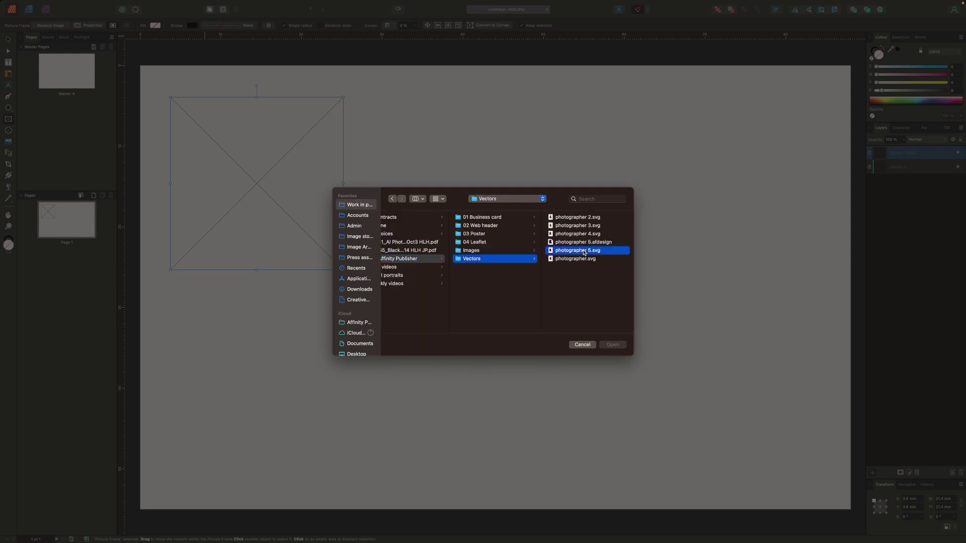
left_click(612, 344)
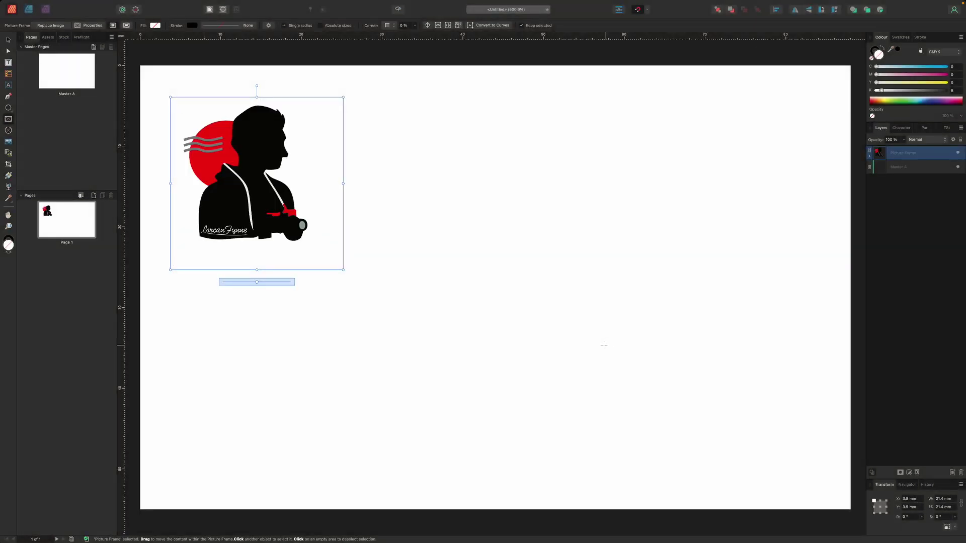
Adjust the logo's scale and resize the frame to about 21 mm square.
left_click_drag(257, 282, 258, 283)
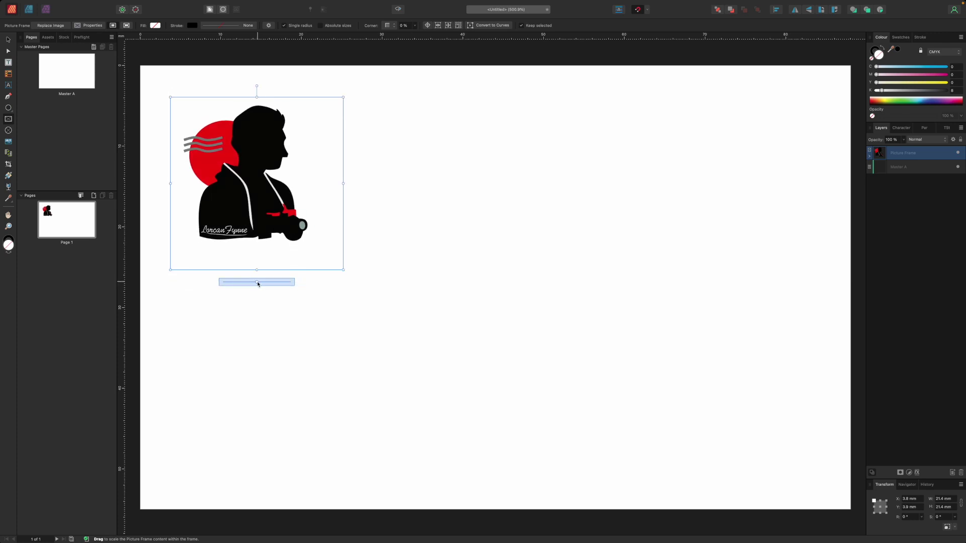
mouse_move(343, 270)
left_mouse_down()
mouse_move(356, 283)
mouse_move(340, 273)
left_mouse_up()
left_click_drag(256, 185, 259, 194)
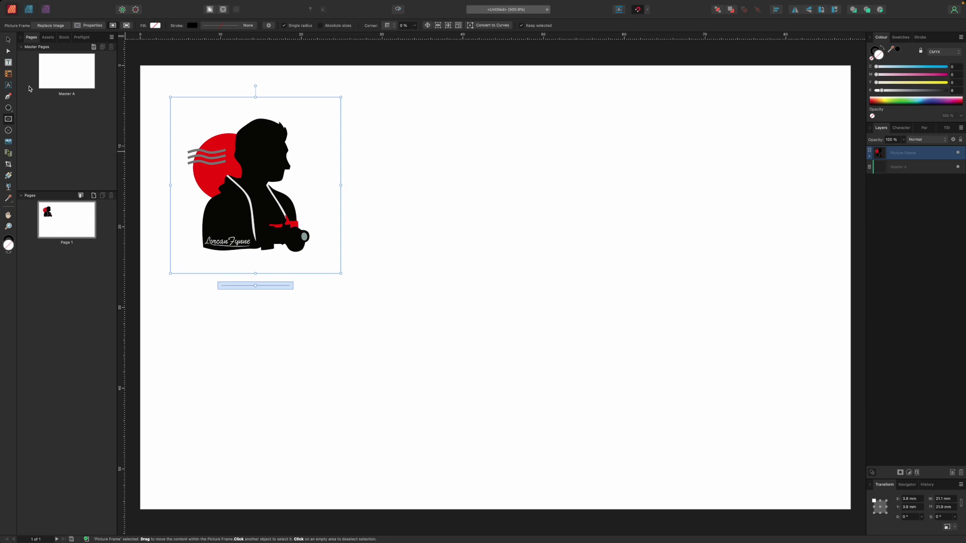
left_click(8, 39)
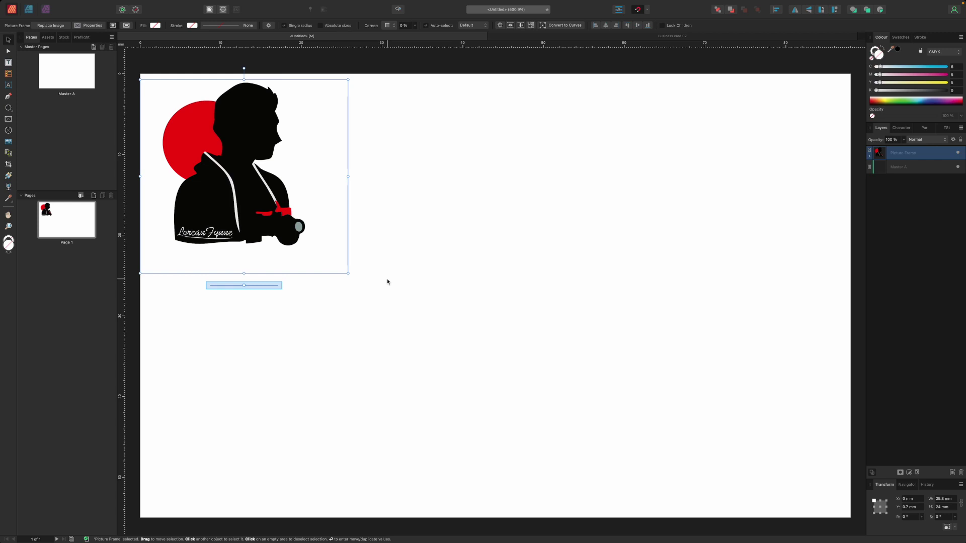
Pick the Frame Text tool, passing over Art Text, to add card text.
left_click(9, 86)
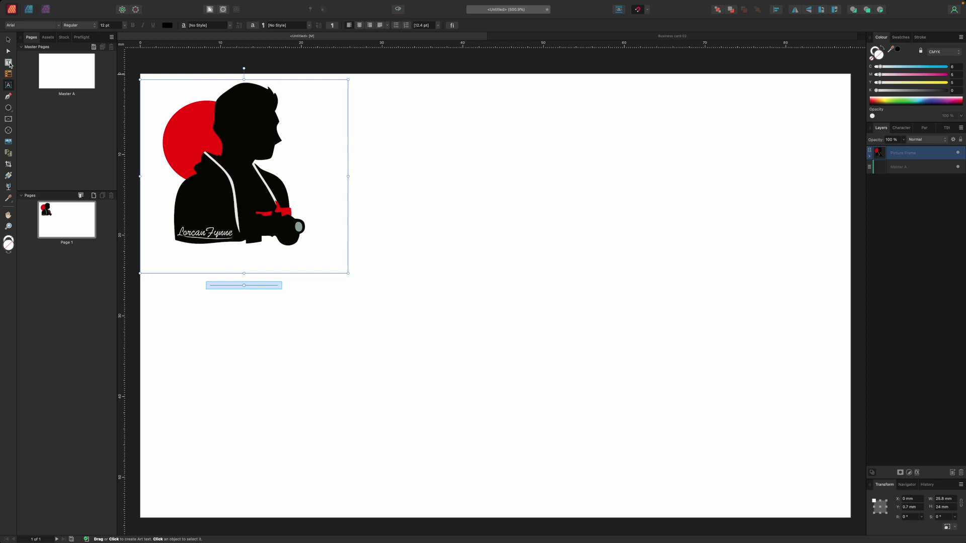
left_click(9, 63)
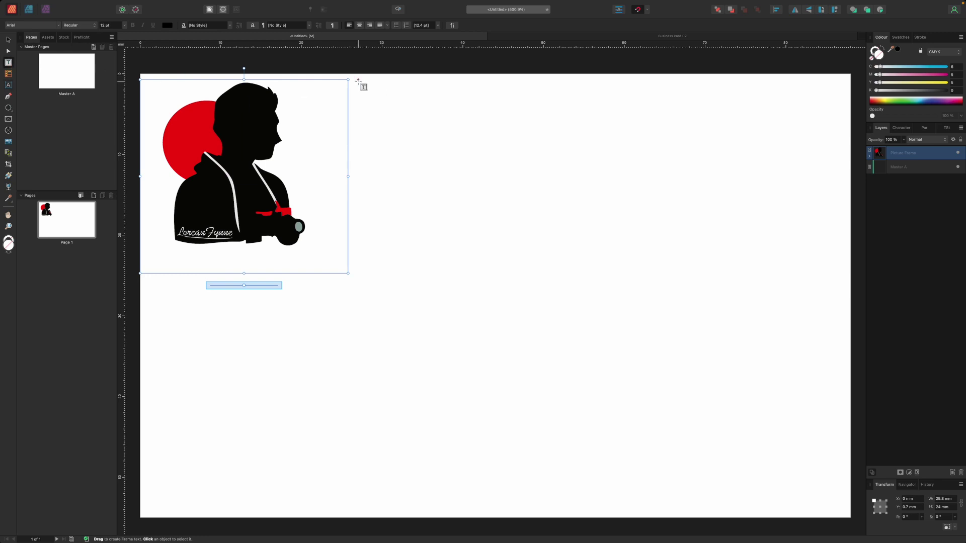
Add a text frame beside the logo with the photographer's name in Avenir Next Condensed 12 pt.
left_click_drag(358, 80, 629, 139)
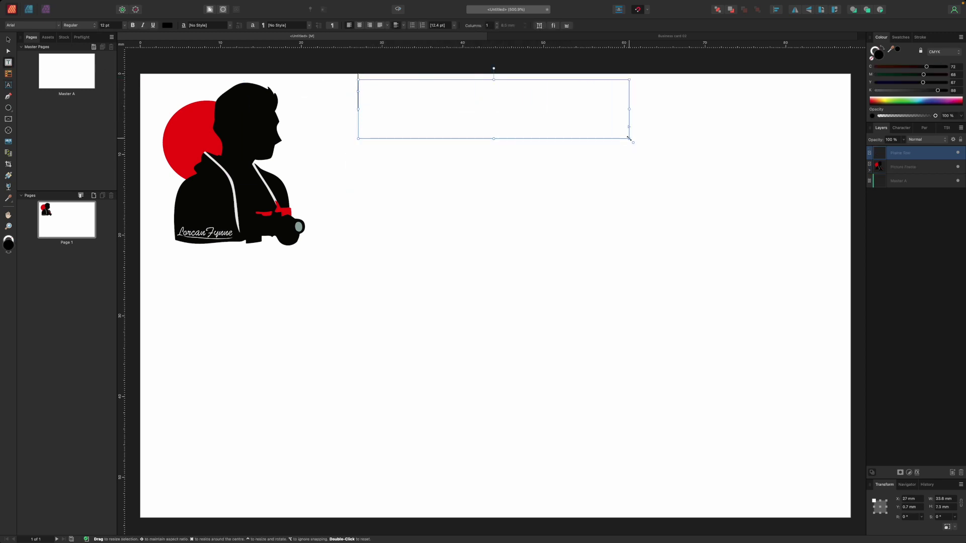
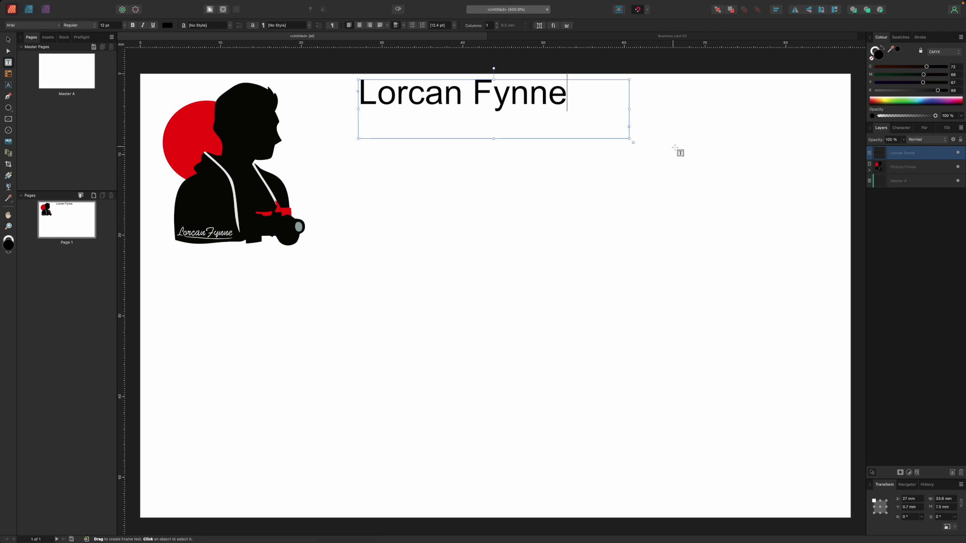
left_click_drag(585, 97, 358, 103)
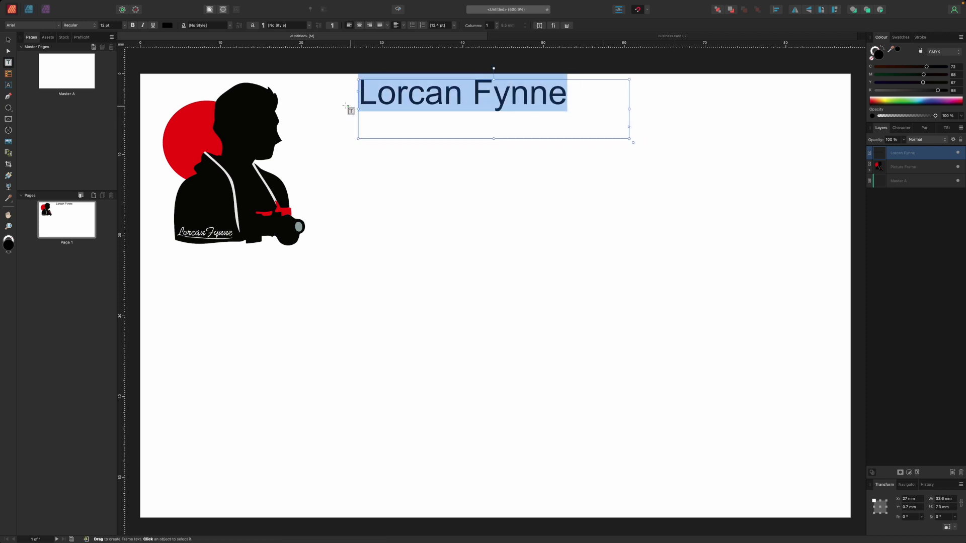
left_click(60, 26)
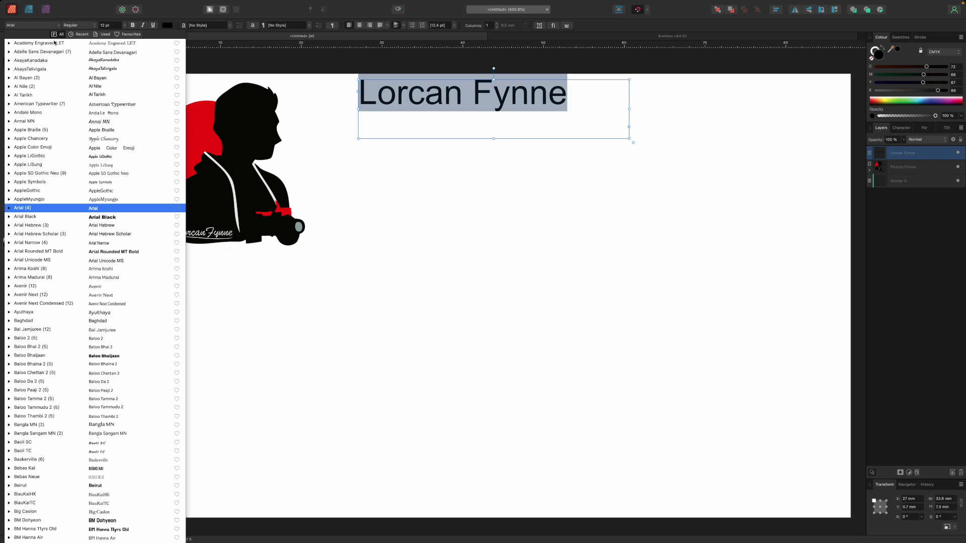
left_click(55, 304)
left_click(125, 26)
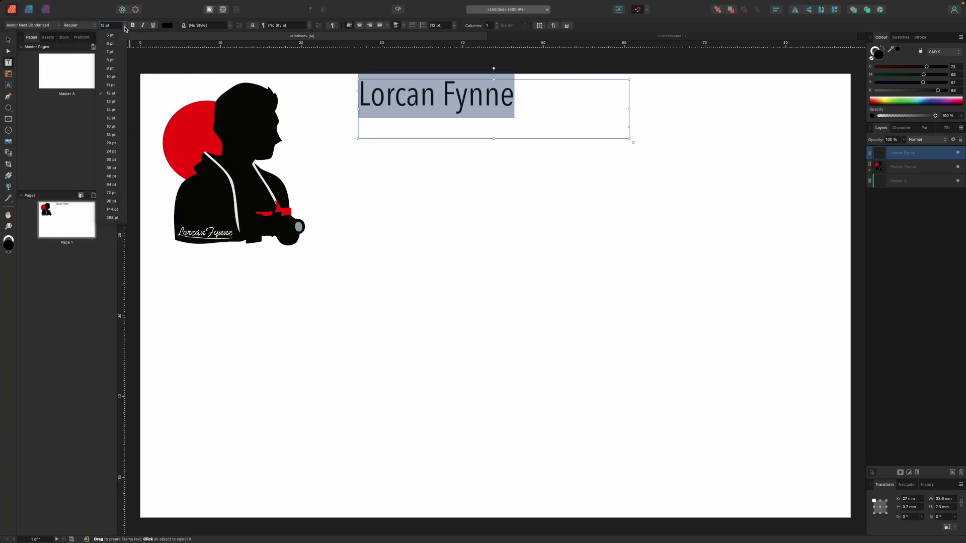
left_click(115, 94)
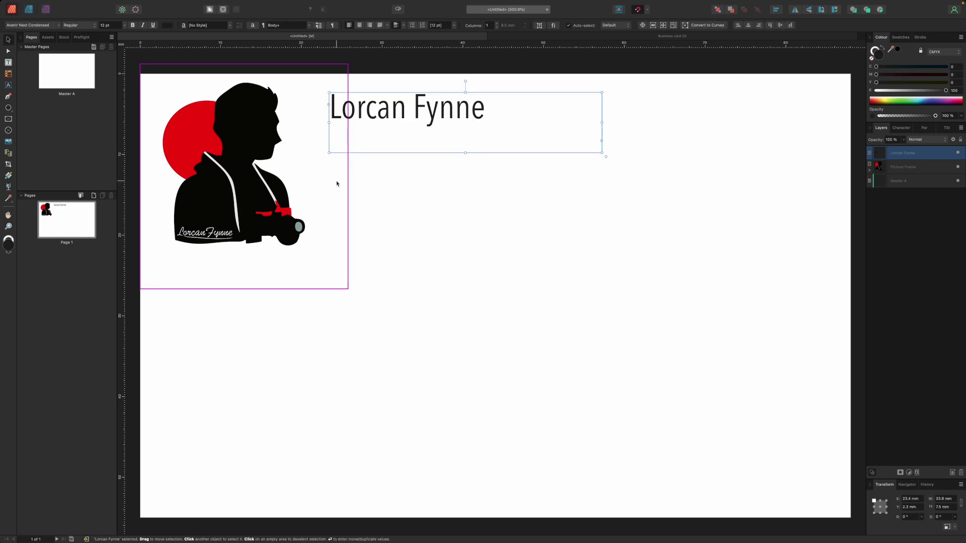
Paste the four-line gallery address, set it to 8 pt, and make its first line bold.
key("ctrl+v")
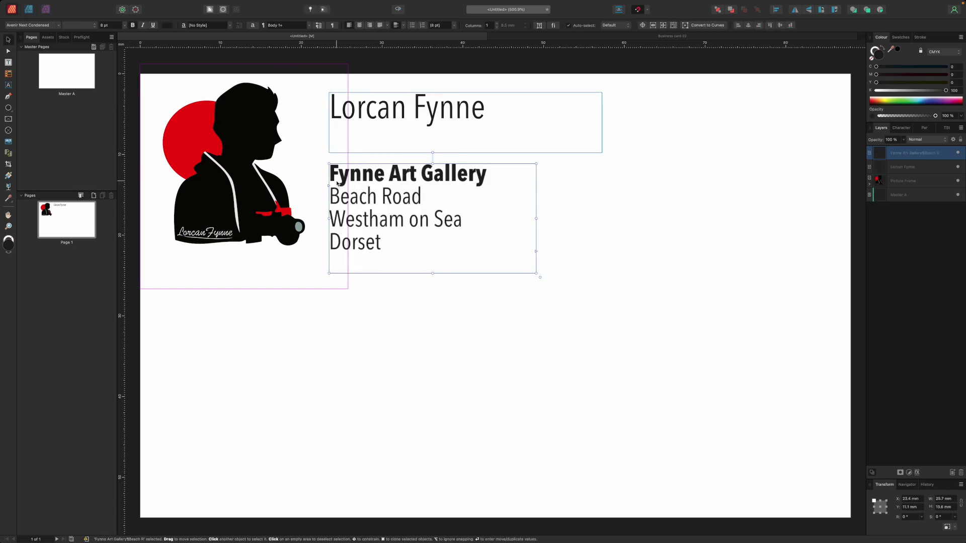
double_click(477, 173)
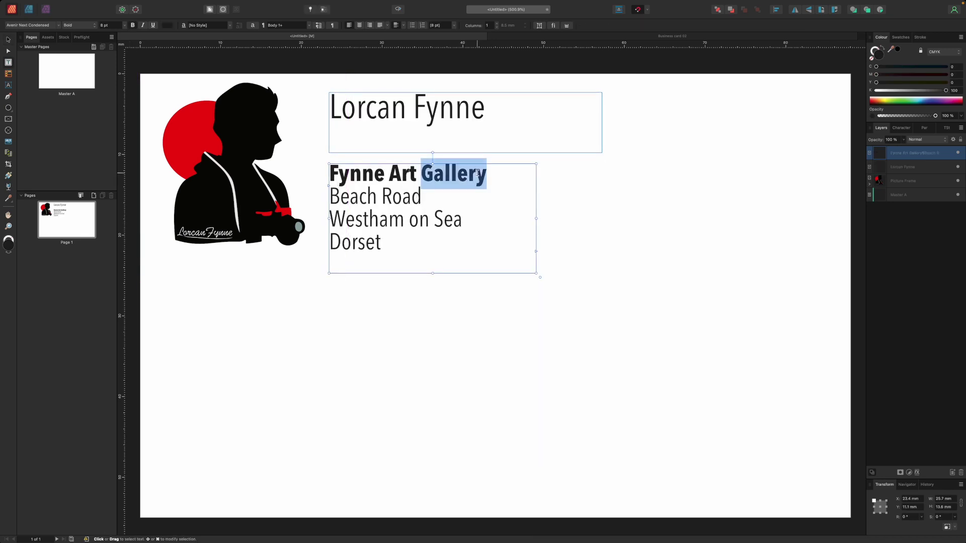
left_click(488, 173)
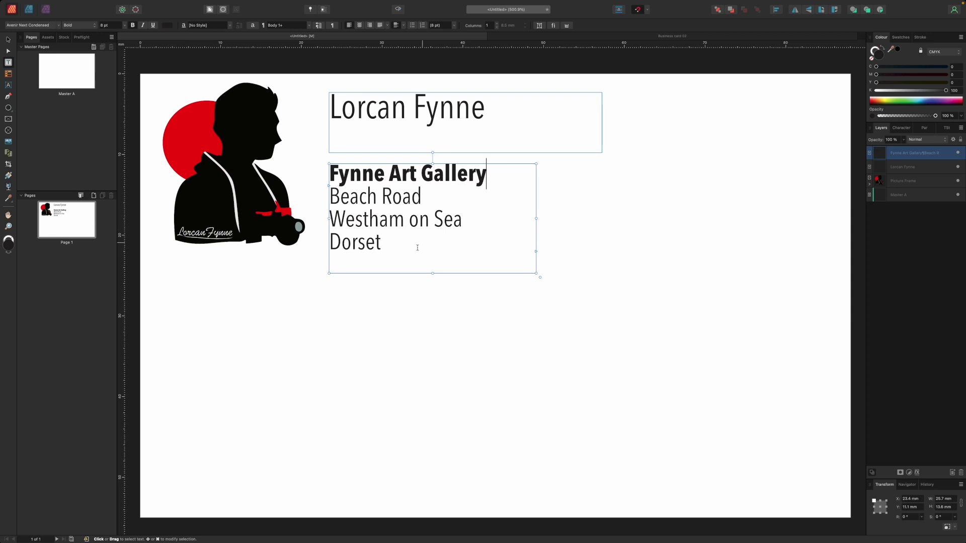
left_click_drag(405, 244, 322, 176)
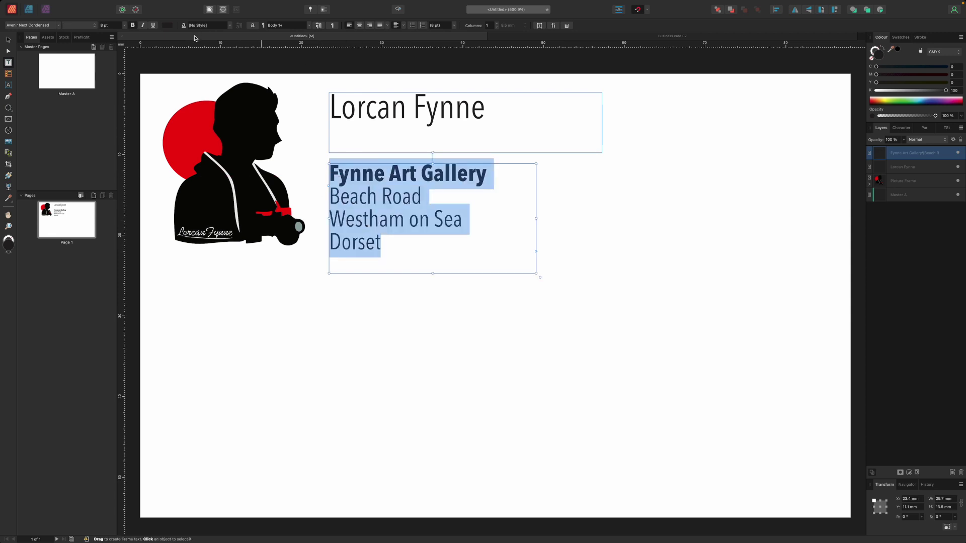
left_click(125, 25)
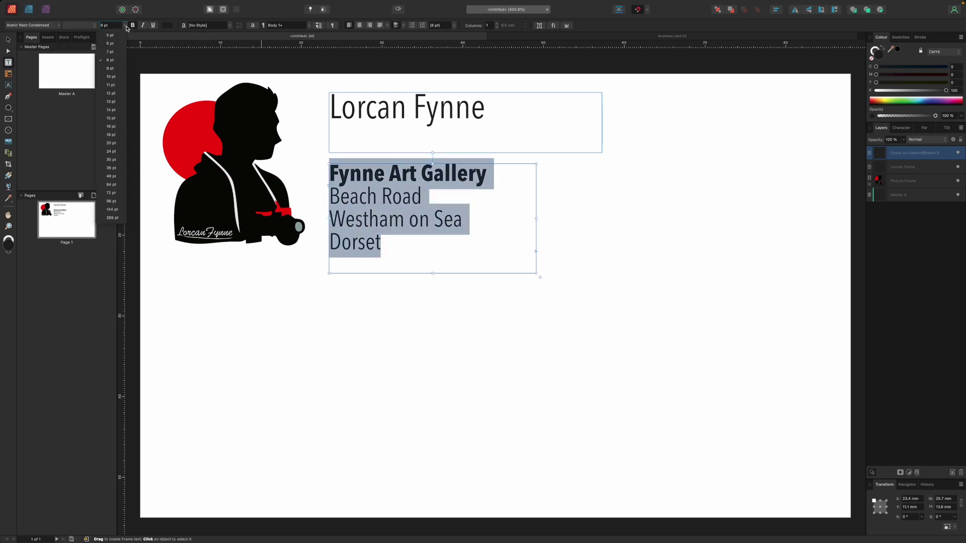
left_click(111, 60)
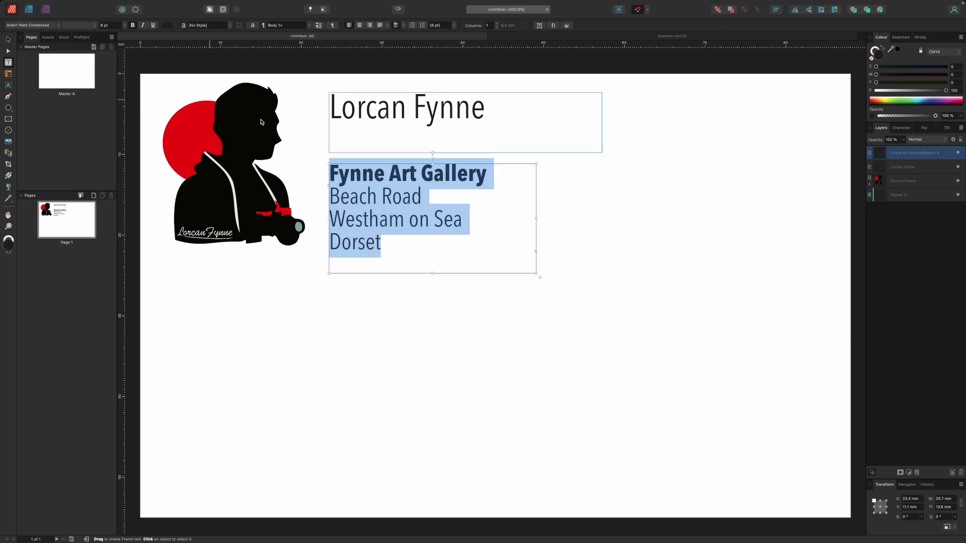
left_click(487, 182)
left_click_drag(487, 177, 317, 176)
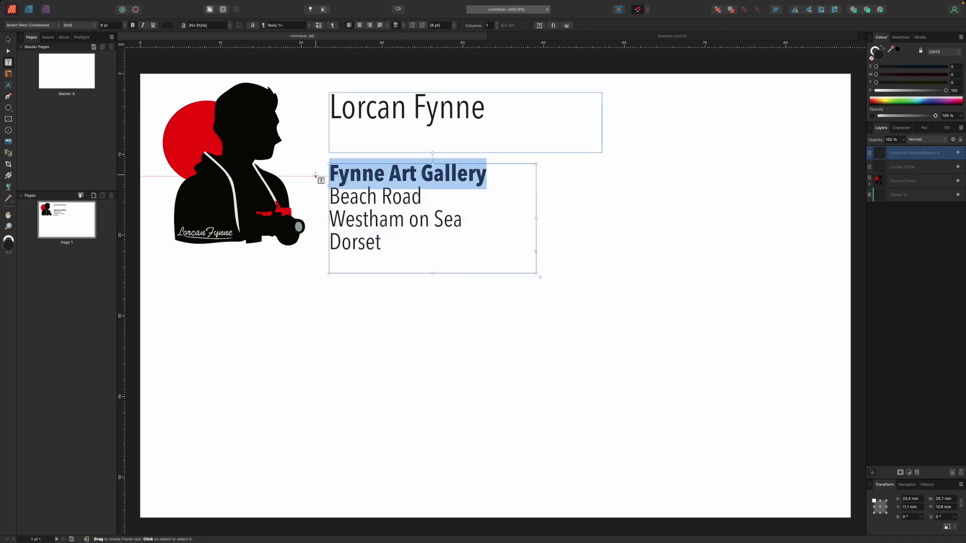
left_click(132, 25)
left_click(132, 26)
left_click(8, 39)
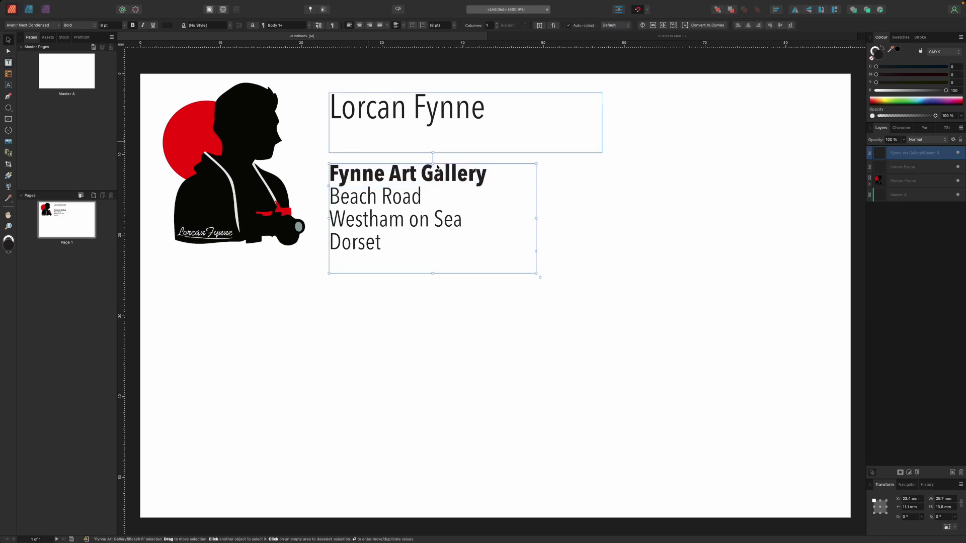
Paste the contact-details frame and the 'Workshops • Wall Art • Commissions • Photo walks' line.
left_click(625, 296)
key("ctrl+v")
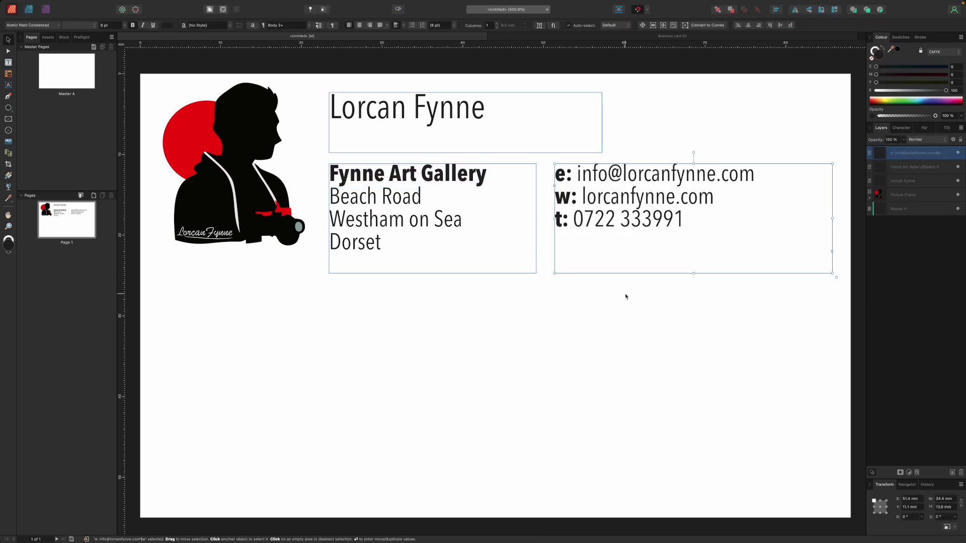
left_click(426, 205)
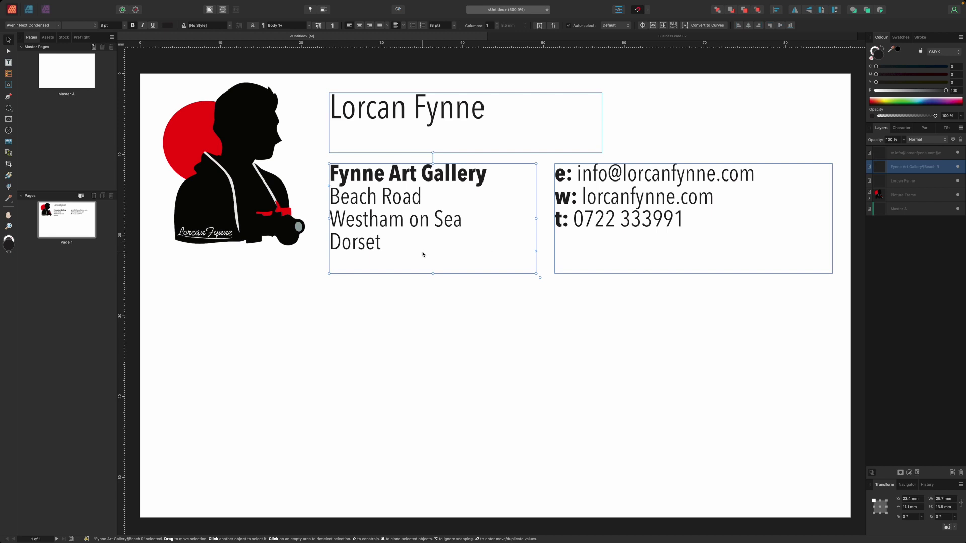
scroll(422, 254, "down", 1)
key("super+v")
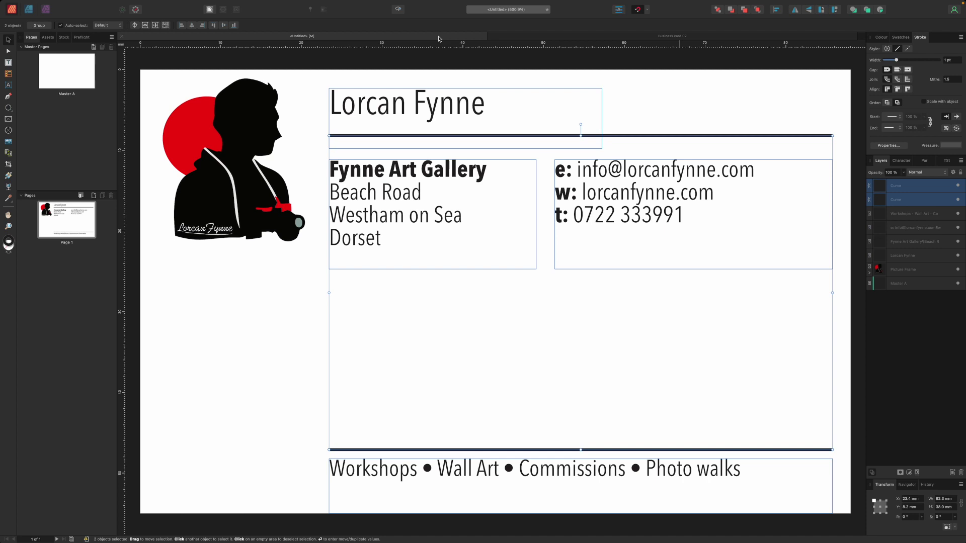
Delete both separator lines and draw one new horizontal line with the Pen beneath the name.
key("Delete")
key("p")
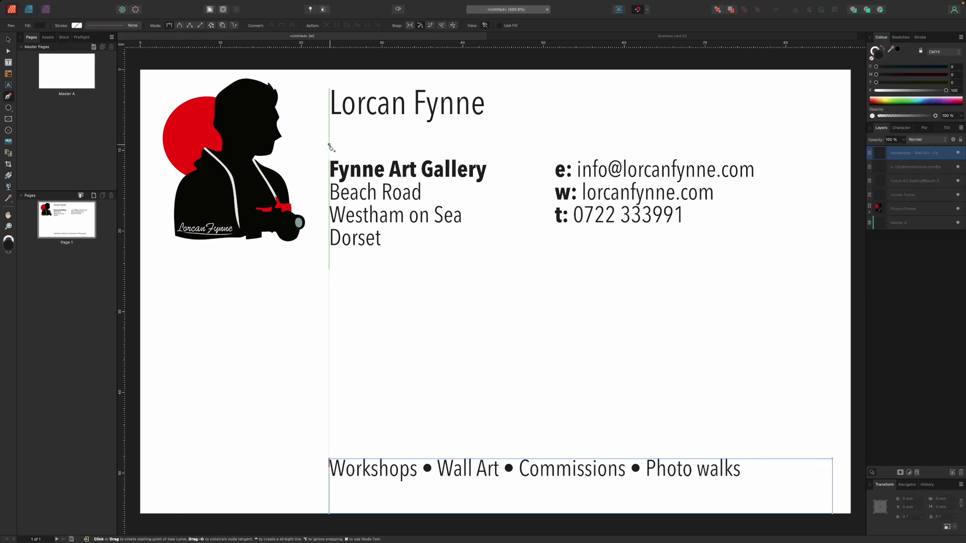
left_click(329, 146)
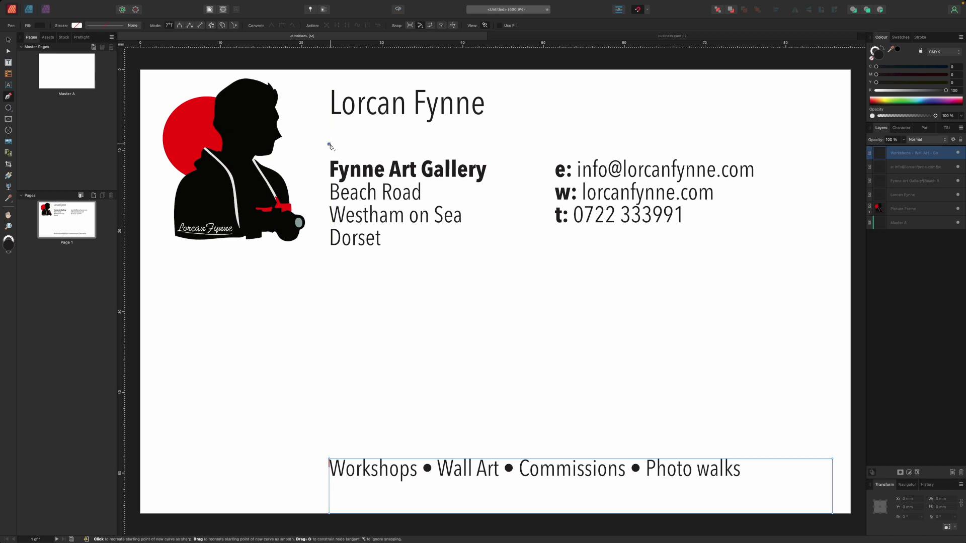
left_click(753, 151)
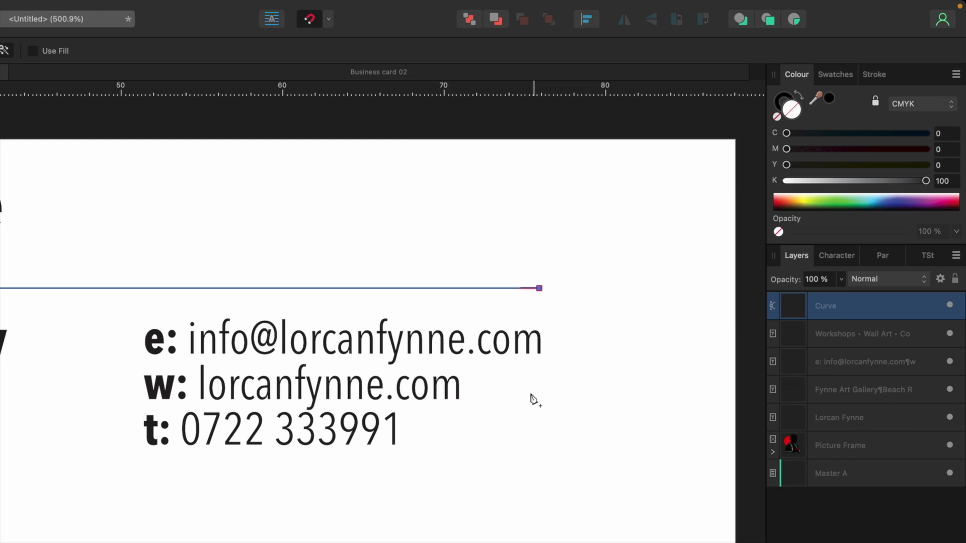
Colour the new line's stroke black and widen it to 0.5 pt.
left_click(787, 100)
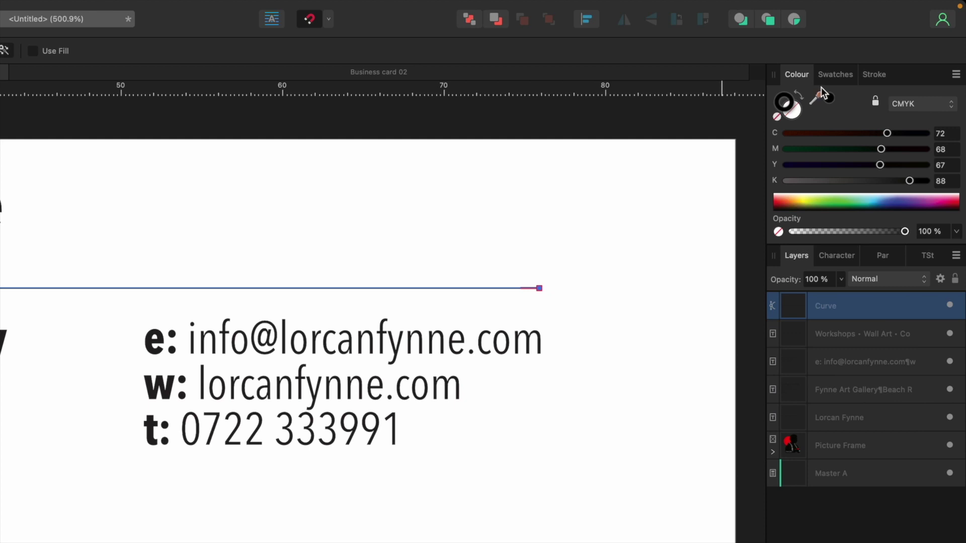
left_click(836, 75)
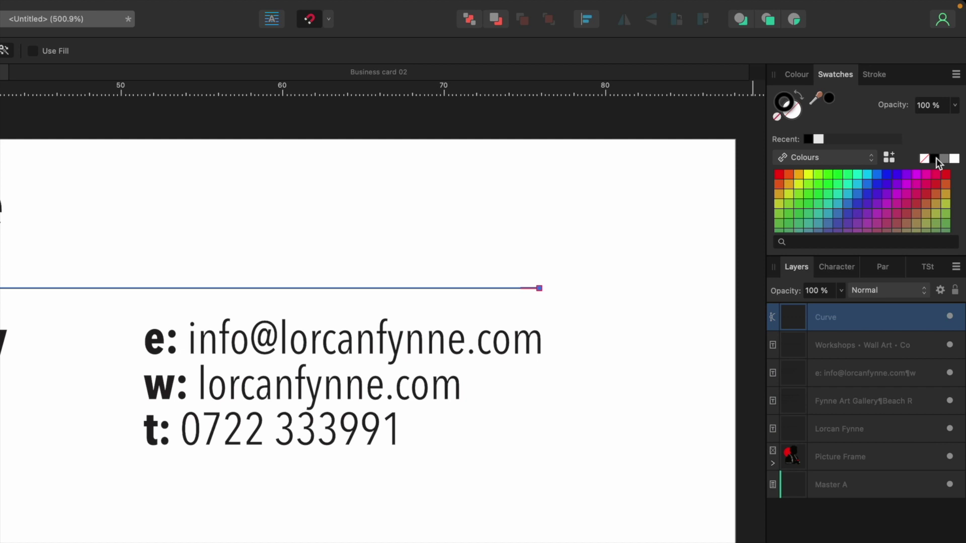
left_click(882, 76)
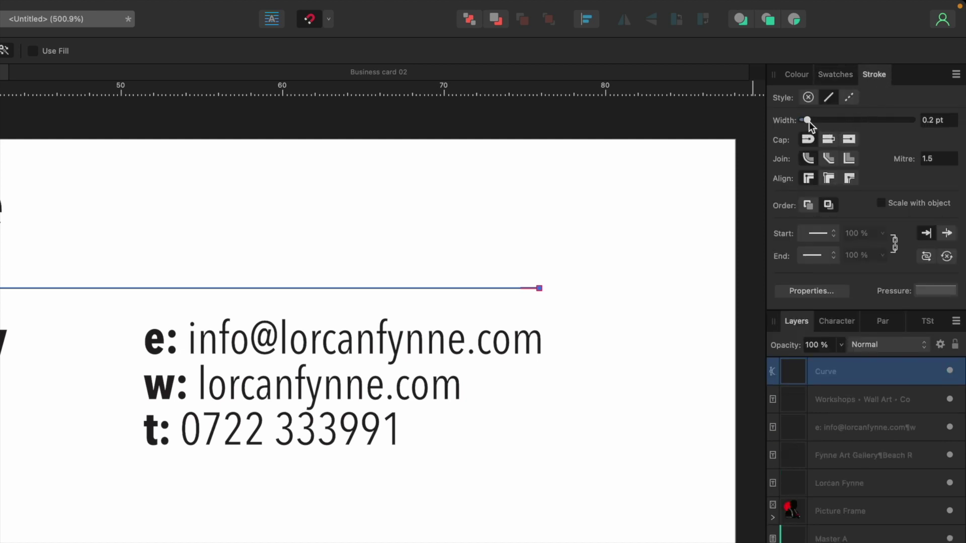
left_click_drag(808, 121, 827, 118)
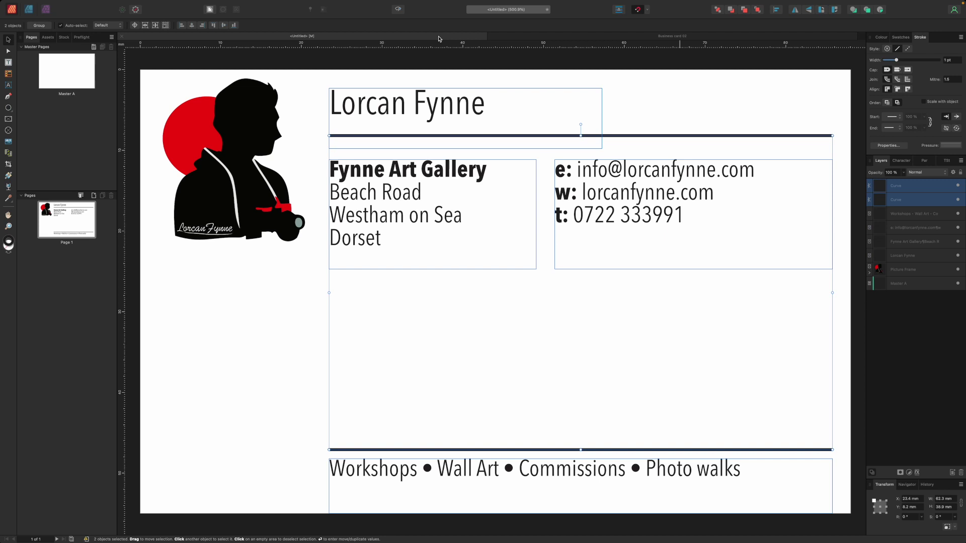
scroll(484, 292, "down", 3)
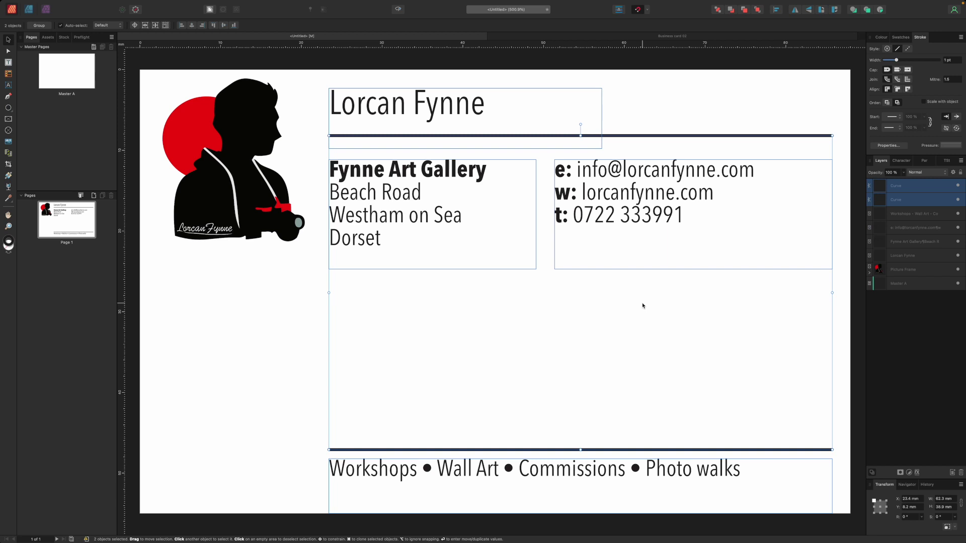
left_click(79, 5)
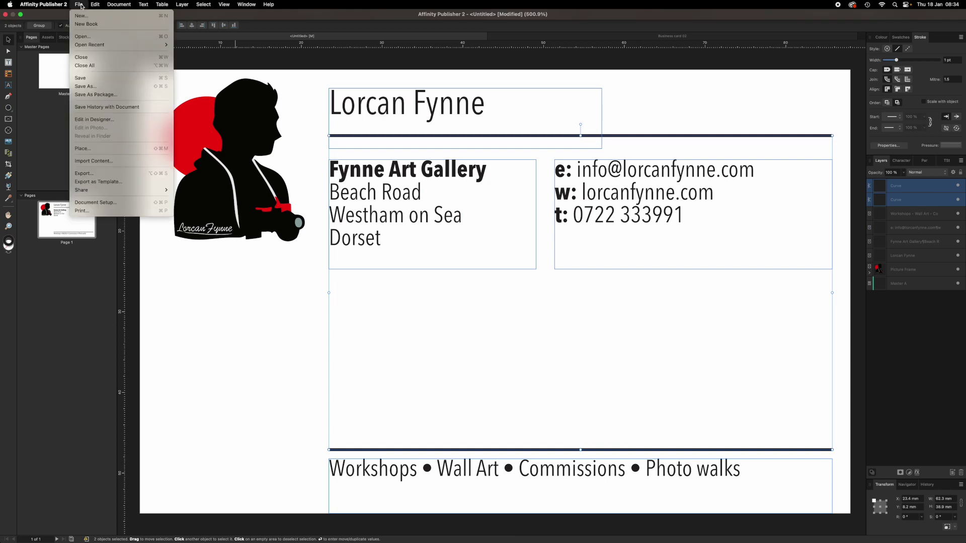
left_click(92, 202)
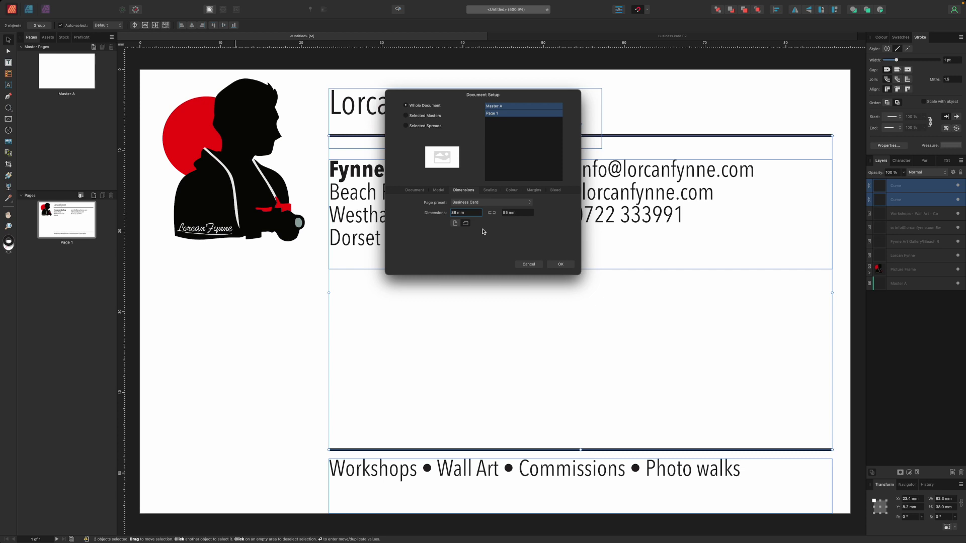
triple_click(469, 213)
left_click(528, 265)
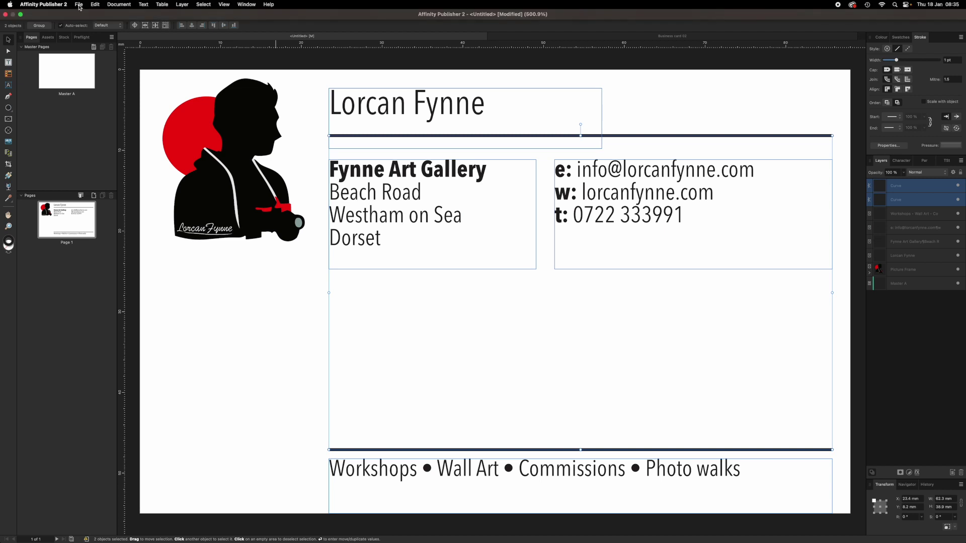
left_click(79, 4)
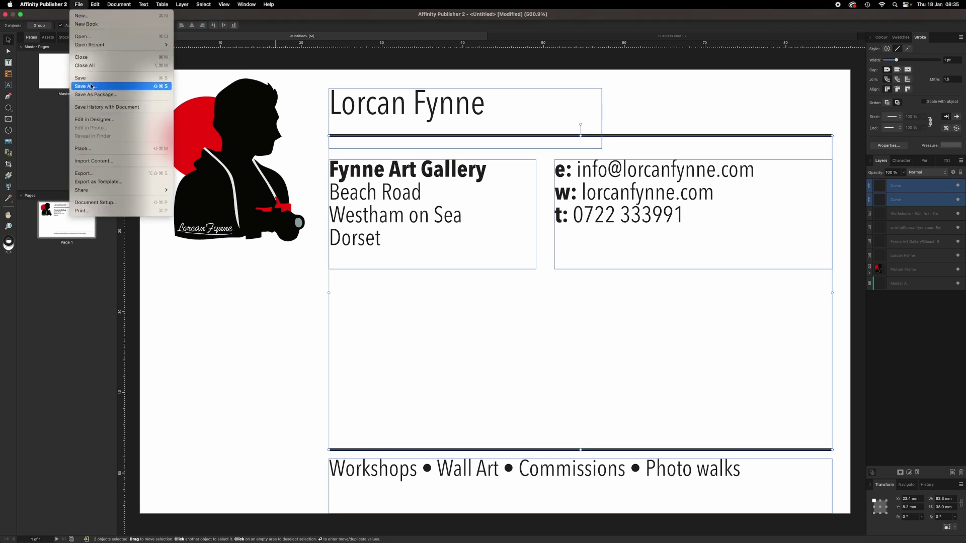
left_click(83, 173)
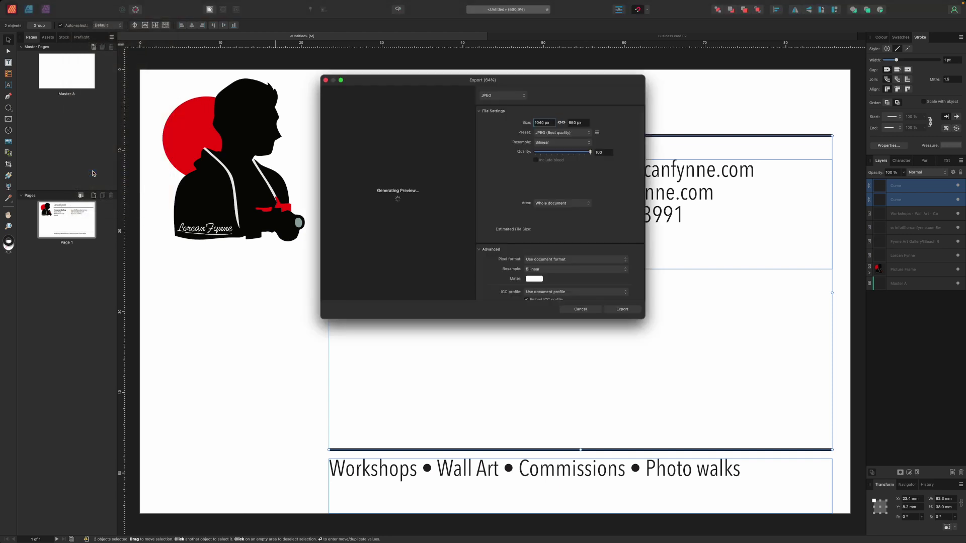
left_click(523, 97)
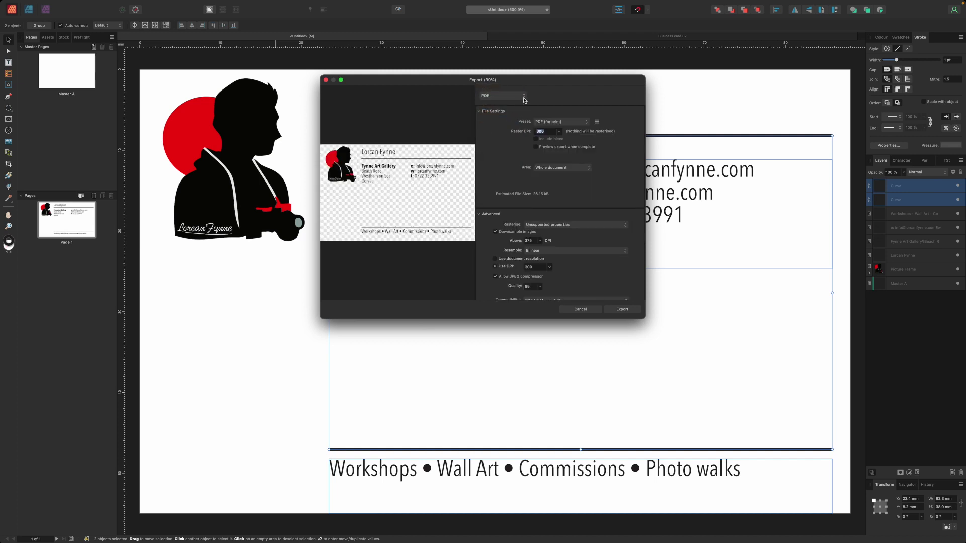
left_click(525, 97)
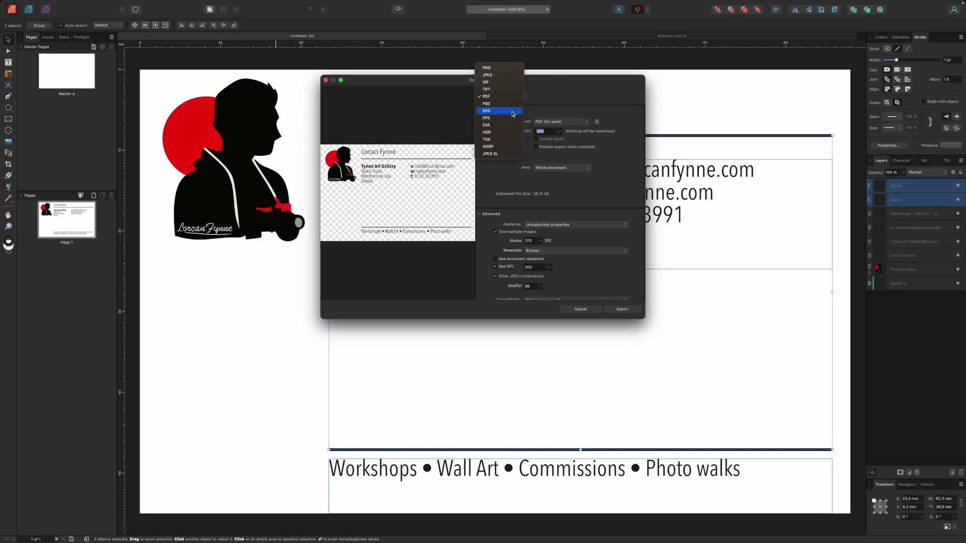
left_click(505, 75)
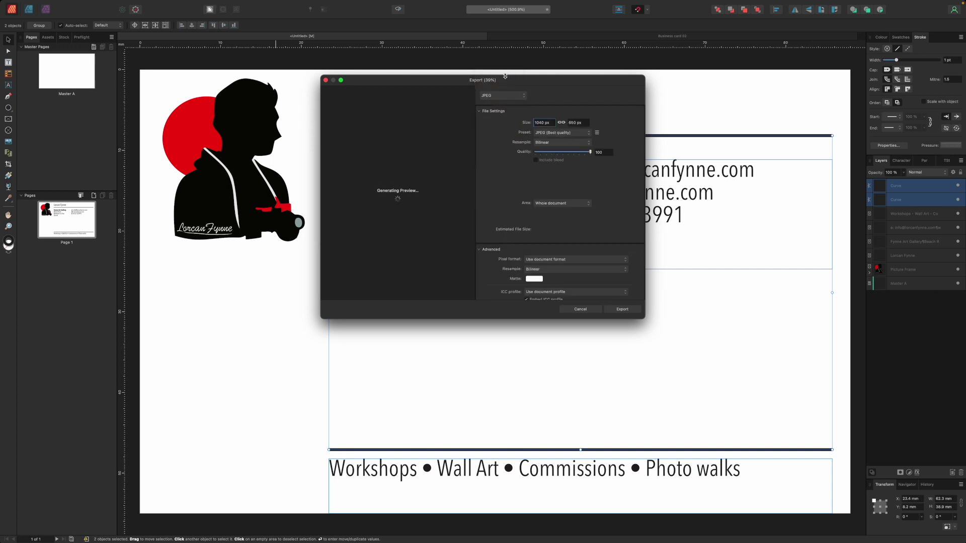
key("Escape")
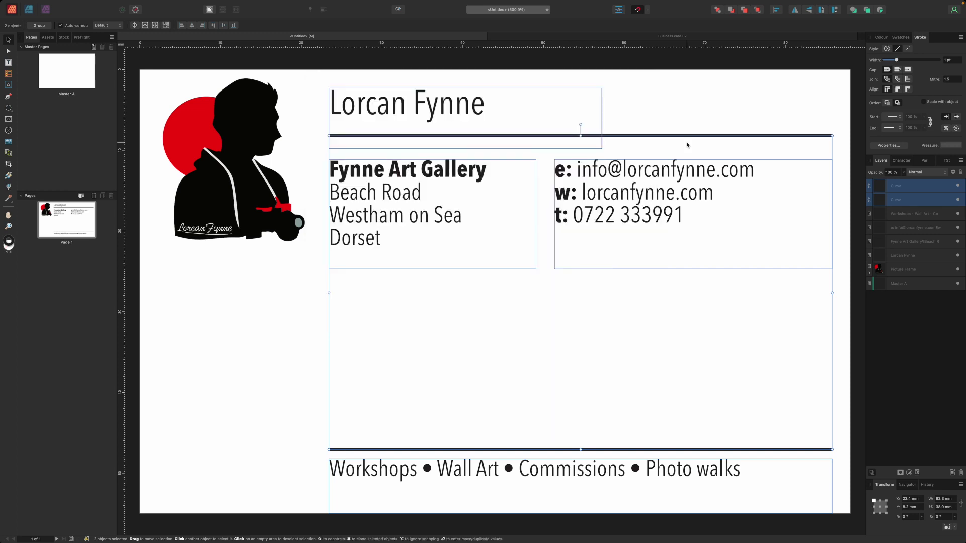